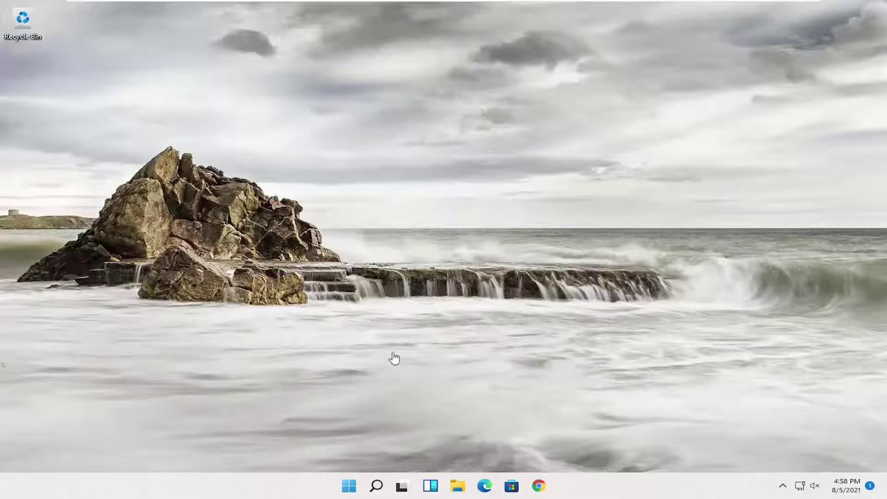
# Search Windows for "power plan", open Edit power plan, and go up to the Power Options page
pyautogui.click(377, 486)
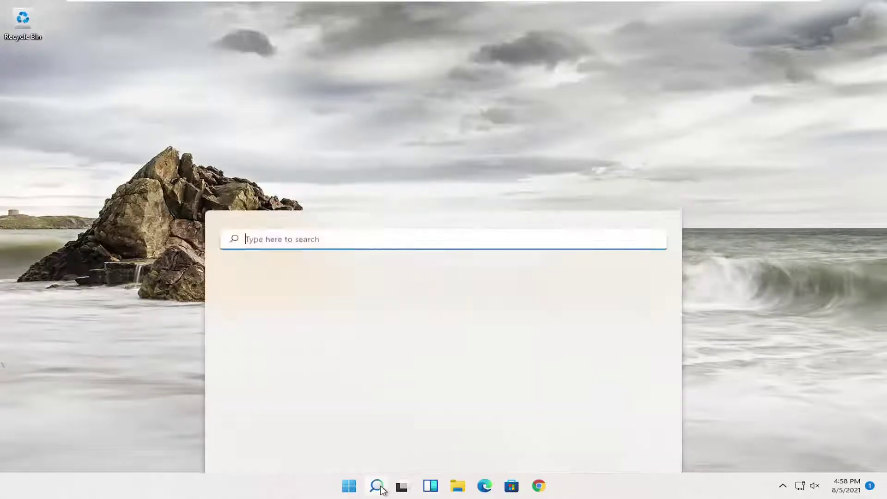
pyautogui.write('power o')
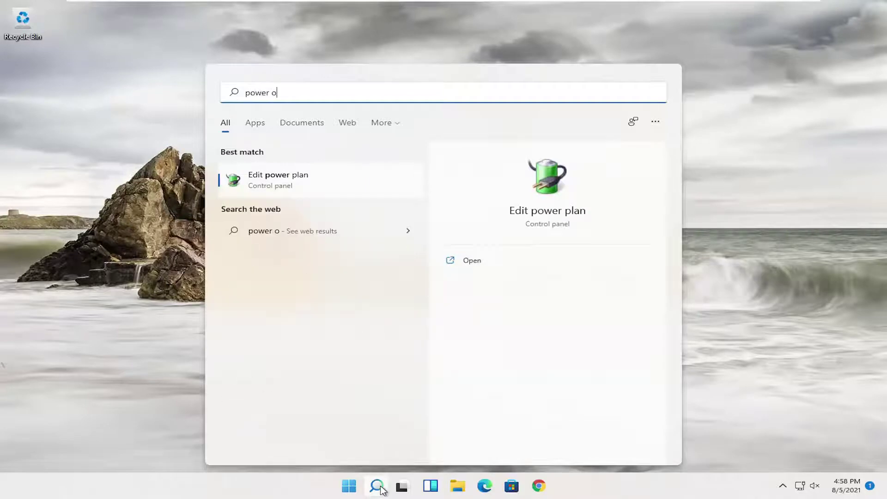
pyautogui.press('BackSpace')
pyautogui.write('plan')
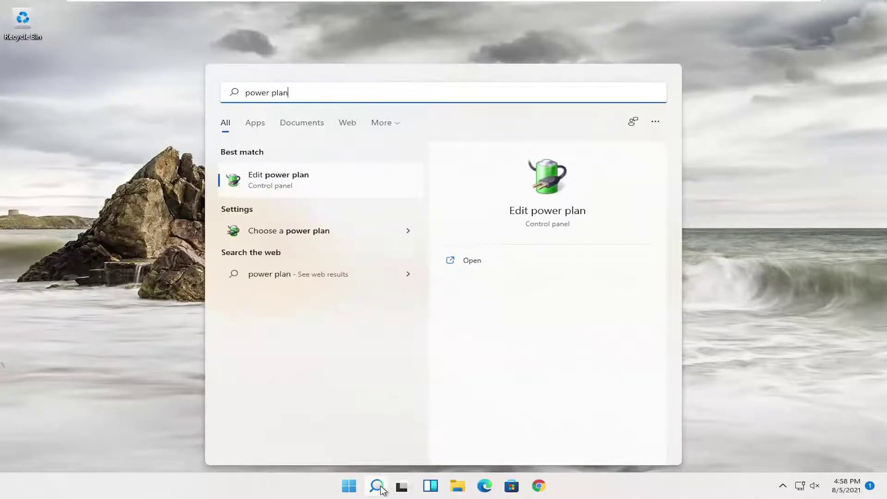
pyautogui.click(280, 192)
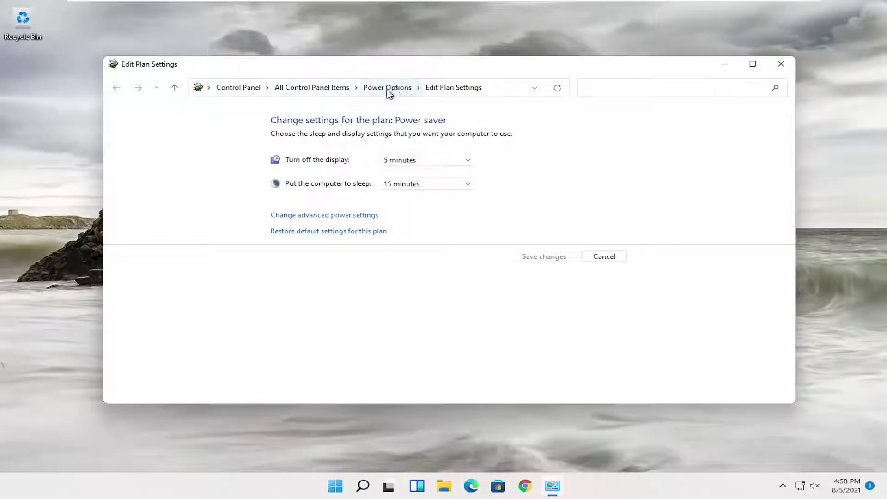
pyautogui.click(396, 90)
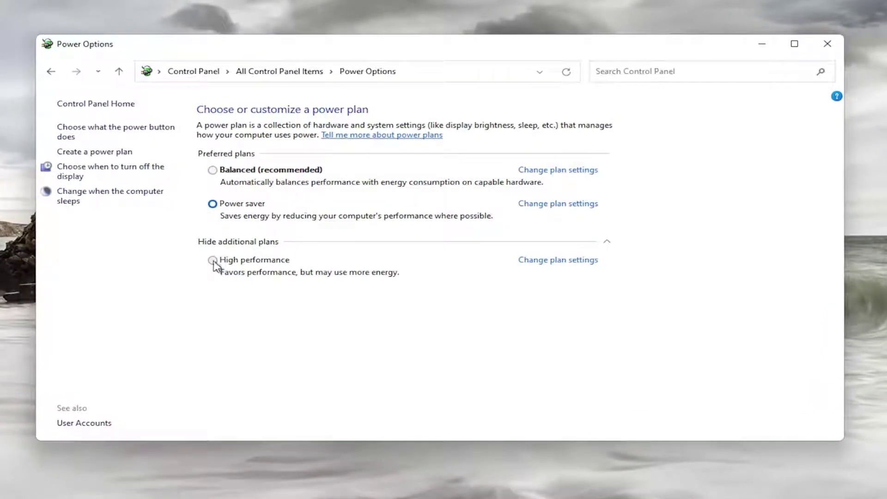
# Select the High performance power plan and close Power Options
pyautogui.click(221, 267)
pyautogui.click(225, 245)
pyautogui.click(249, 248)
pyautogui.click(855, 41)
pyautogui.click(834, 42)
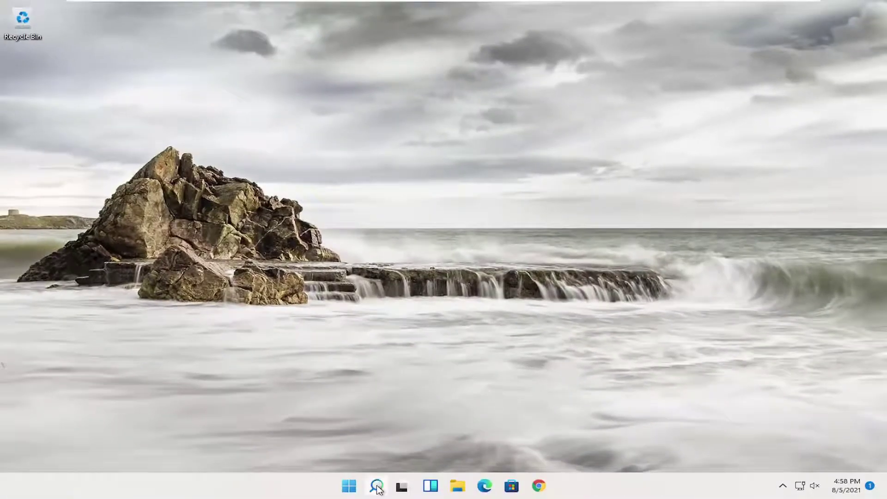
# Search Windows for the Services app and open it
pyautogui.click(377, 486)
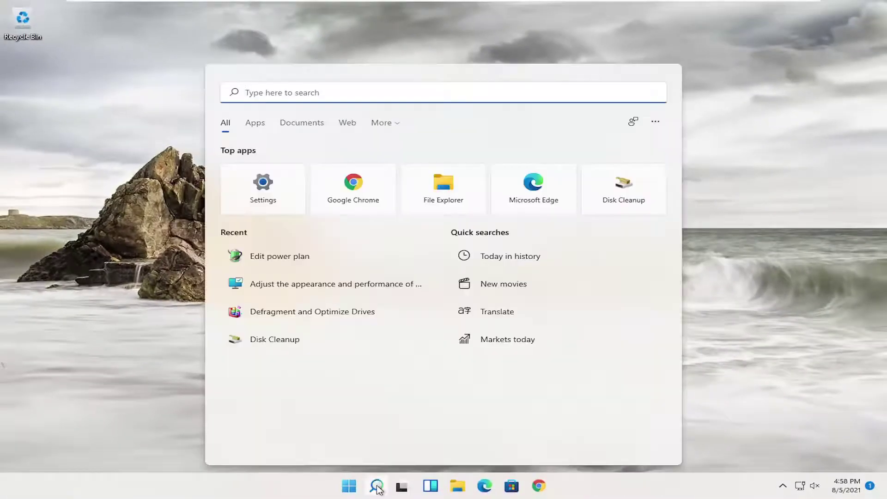
pyautogui.write('ad')
pyautogui.press('BackSpace')
pyautogui.press('BackSpace')
pyautogui.press('BackSpace')
pyautogui.write('servoces')
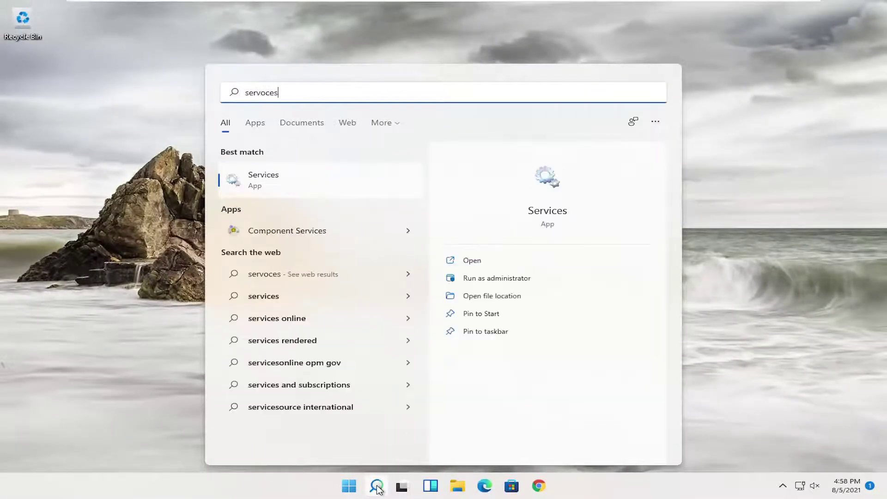
pyautogui.click(279, 180)
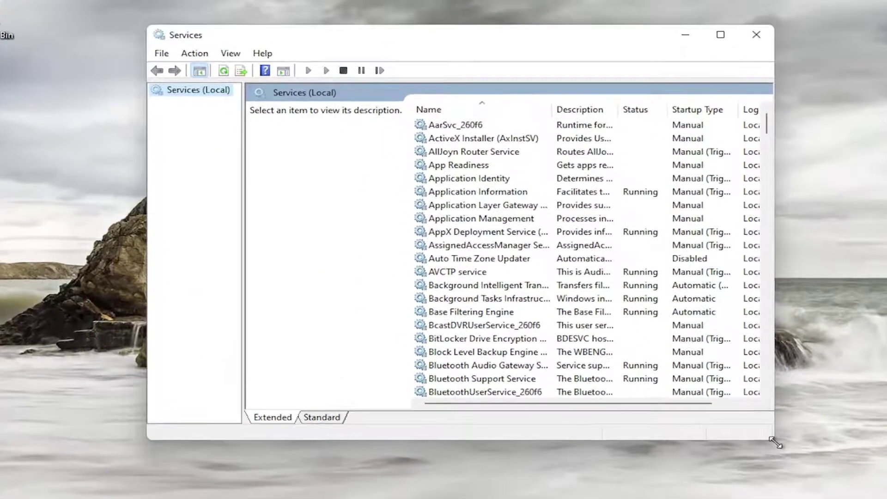
# Enlarge the Services window and widen the Name column to show full service names
pyautogui.moveTo(735, 413); pyautogui.dragTo(883, 495)
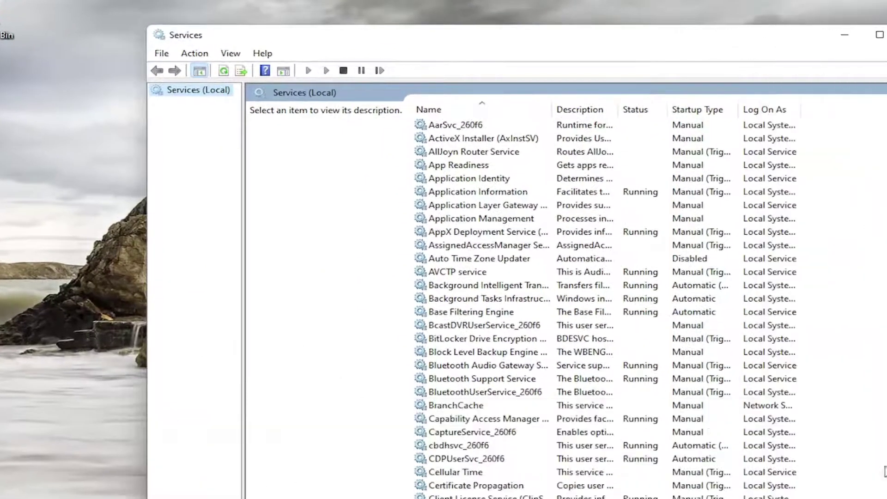
pyautogui.moveTo(548, 107); pyautogui.dragTo(616, 108)
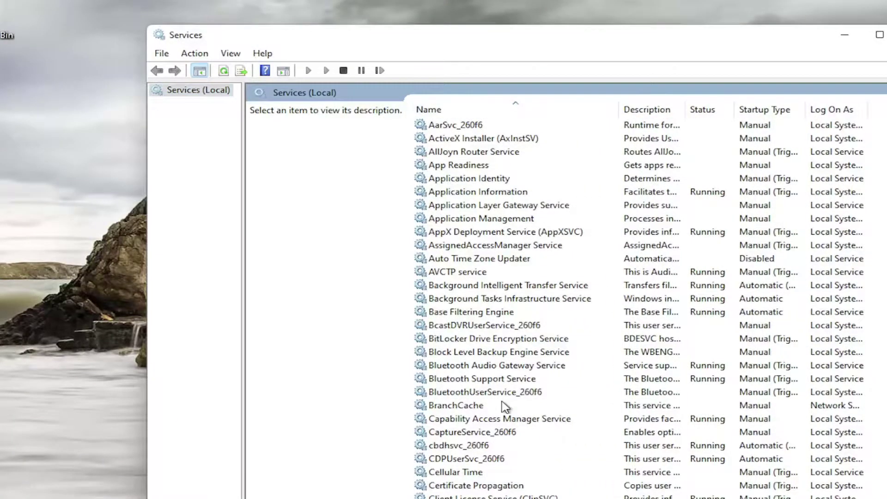
# Find the SysMain service in the list, open its properties, and stop the service
pyautogui.scroll(-8, 508, 386)
pyautogui.scroll(-3, 507, 386)
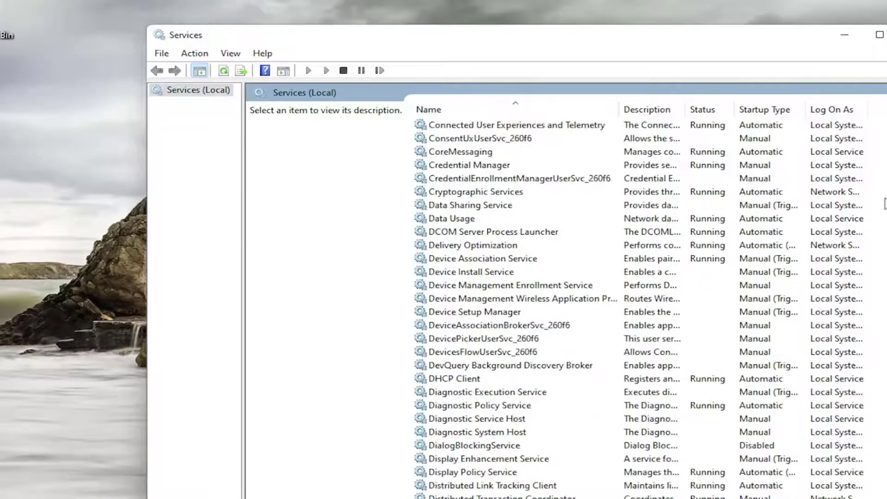
pyautogui.scroll(-20, 610, 323)
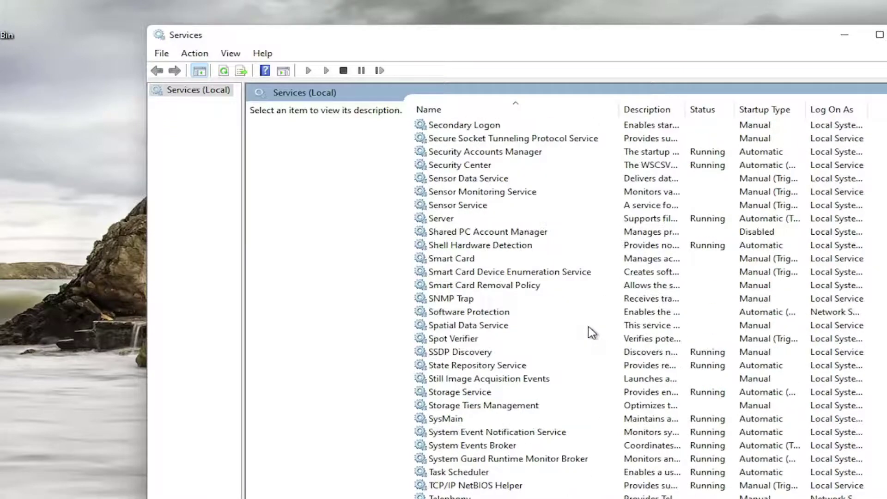
pyautogui.scroll(-18, 591, 331)
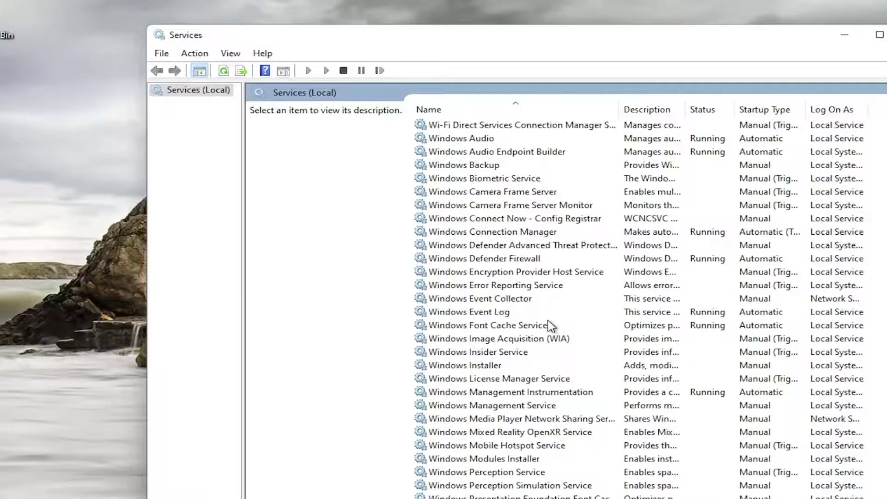
pyautogui.scroll(6, 551, 325)
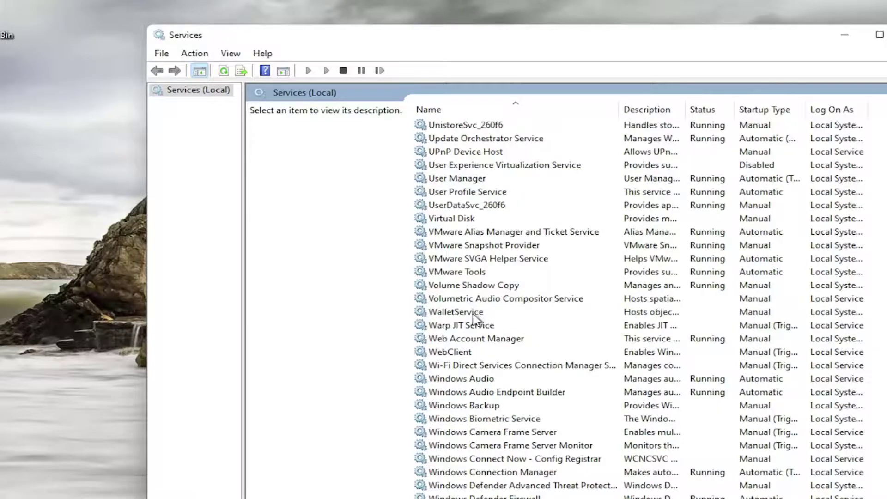
pyautogui.scroll(-7, 462, 324)
pyautogui.scroll(7, 455, 323)
pyautogui.scroll(14, 456, 324)
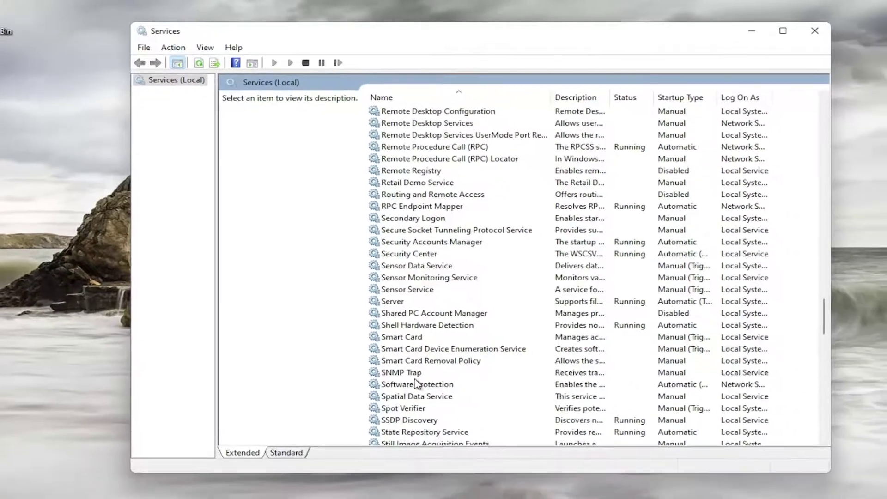
pyautogui.click(437, 402)
pyautogui.scroll(-5, 449, 415)
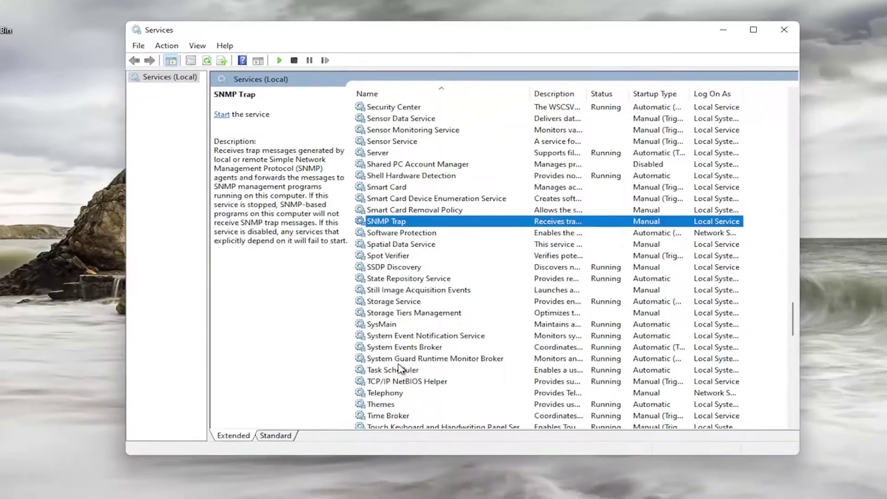
pyautogui.doubleClick(385, 324)
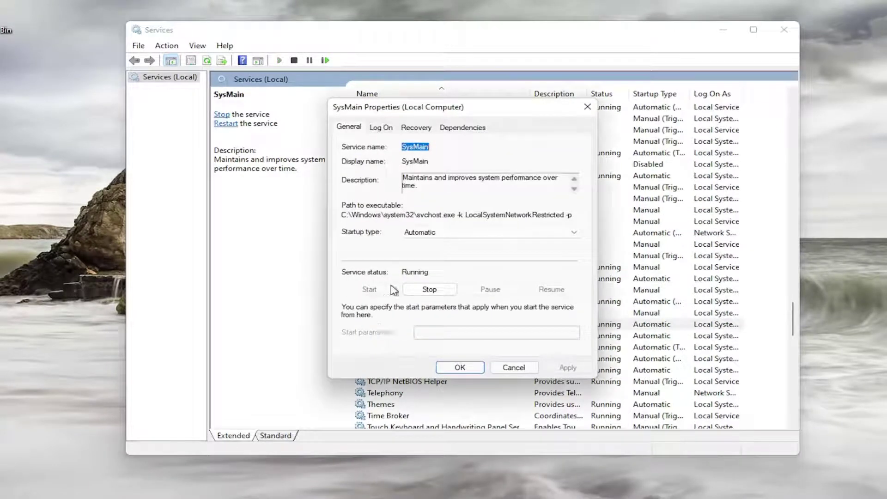
pyautogui.click(429, 289)
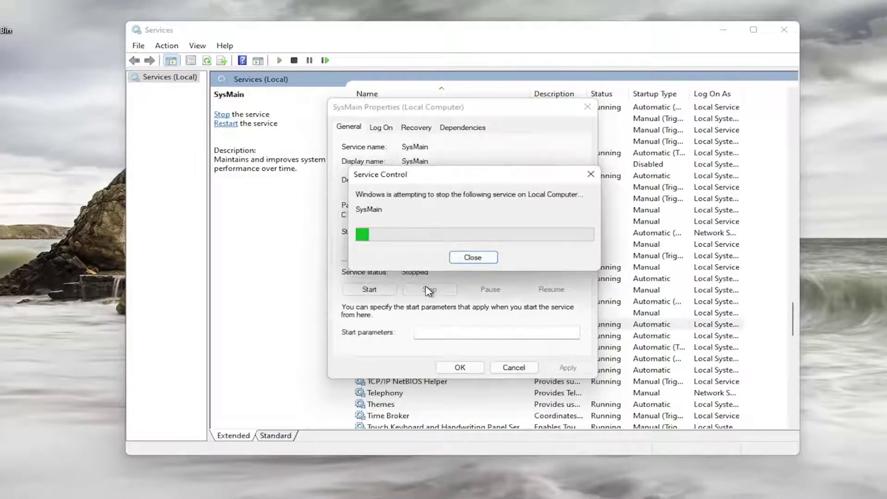
# Set SysMain's startup type to Disabled, apply the change, and close the properties and Services windows
pyautogui.click(444, 233)
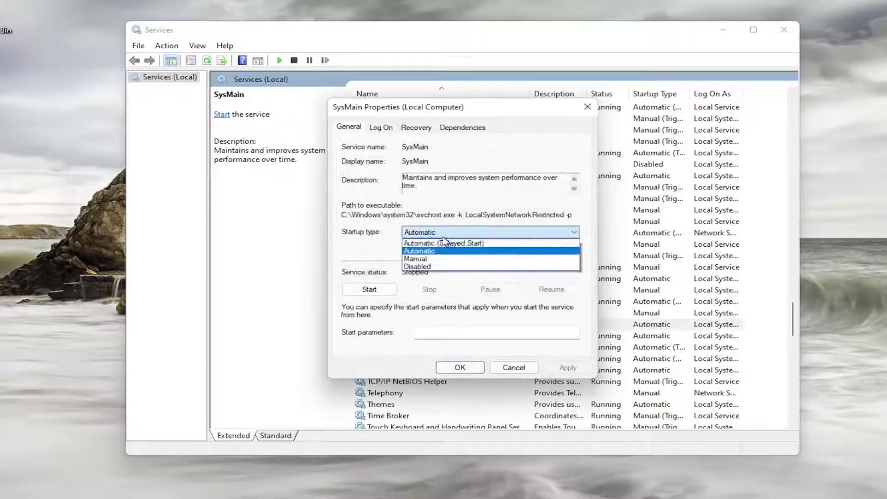
pyautogui.click(423, 266)
pyautogui.click(568, 367)
pyautogui.click(460, 367)
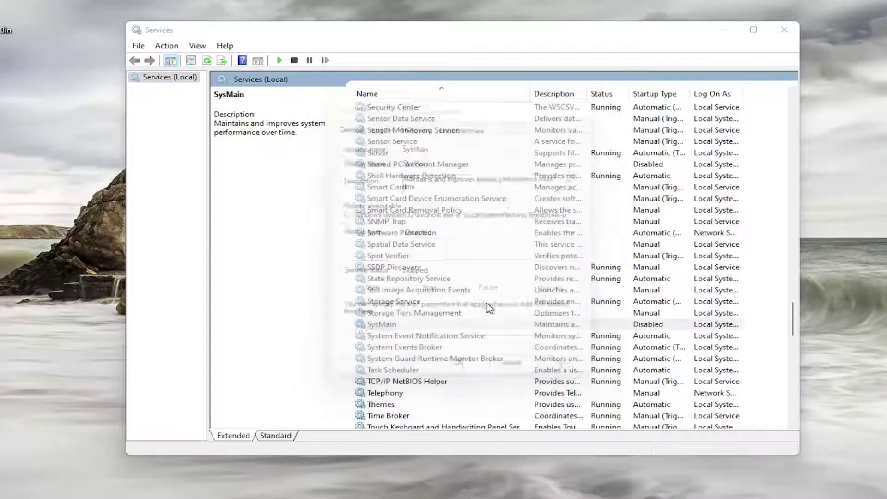
pyautogui.click(784, 30)
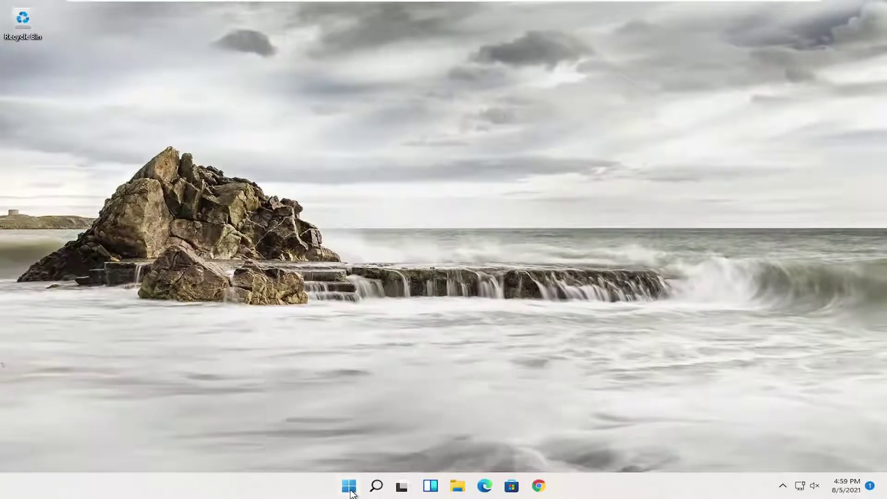
# Open Task Manager's list of startup apps, examine which entries are enabled and their startup impact, then close it
pyautogui.rightClick(349, 496)
pyautogui.click(319, 355)
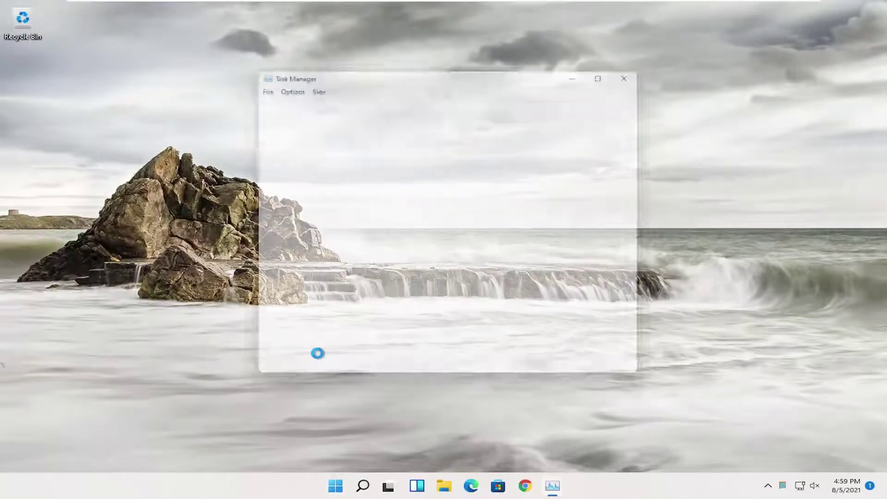
pyautogui.click(395, 97)
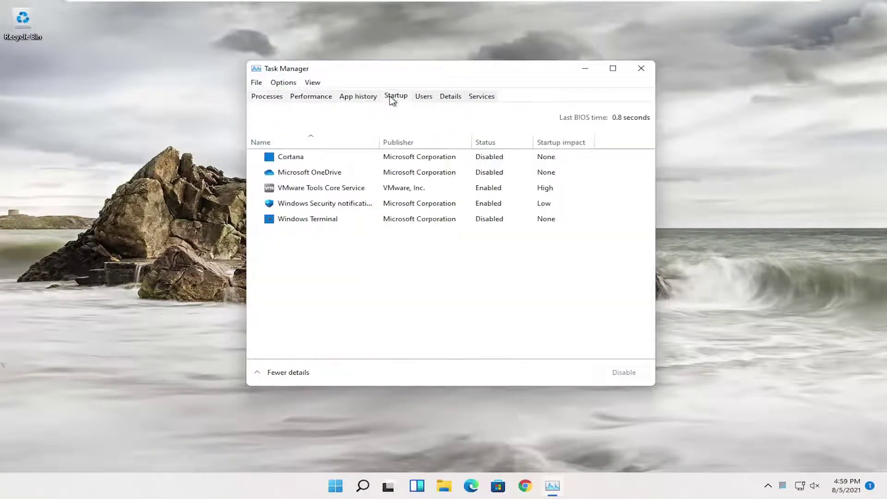
pyautogui.click(332, 160)
pyautogui.click(337, 186)
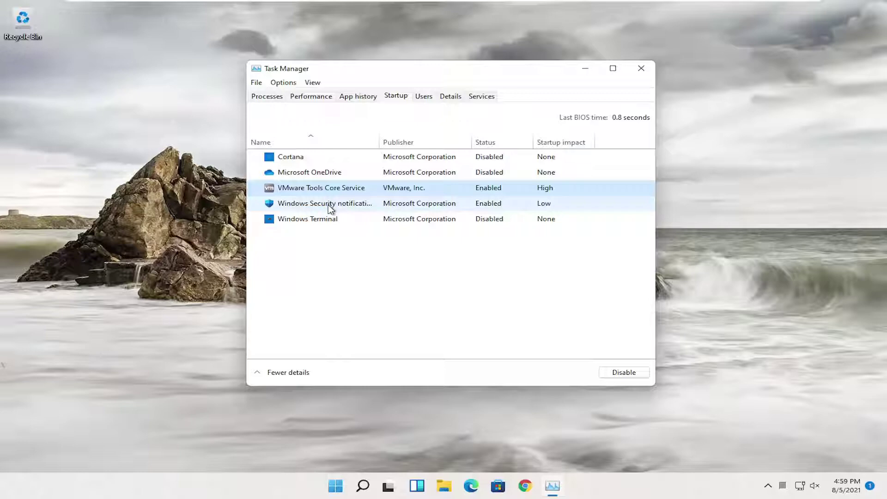
pyautogui.click(317, 175)
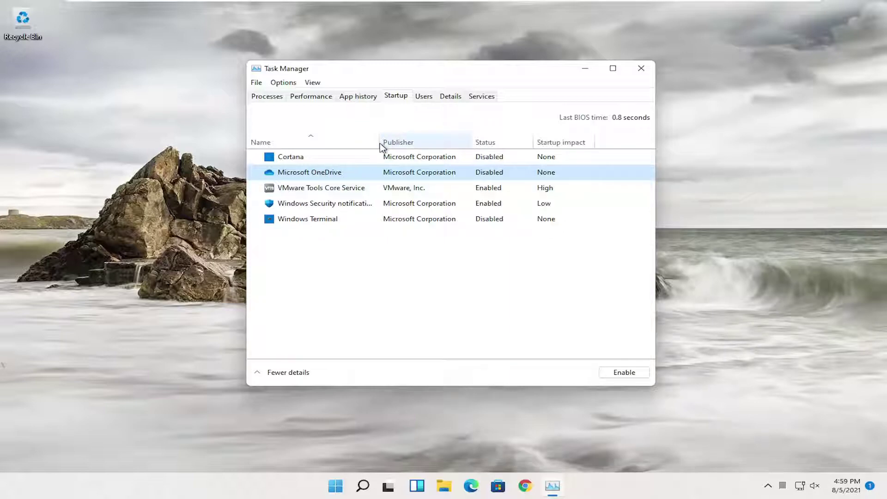
pyautogui.click(638, 67)
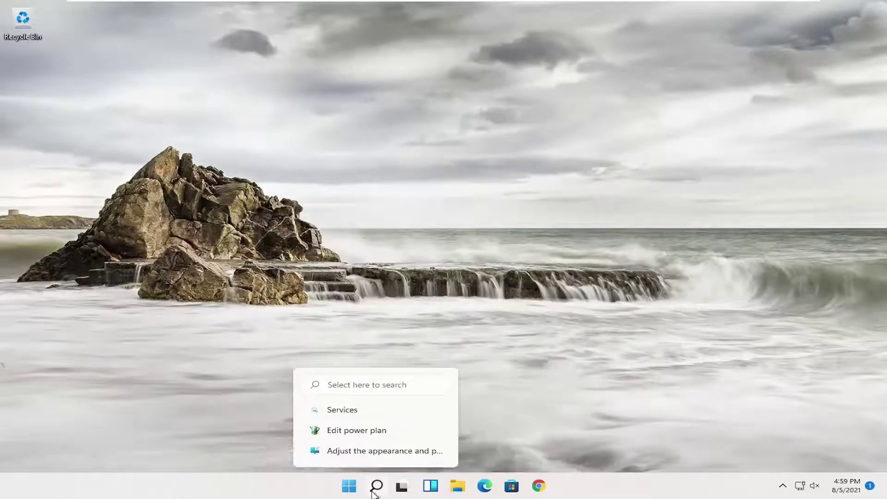
# Search Windows for Disk Cleanup, open it for drive C:, and rescan with system files included
pyautogui.click(374, 495)
pyautogui.write('disk clean')
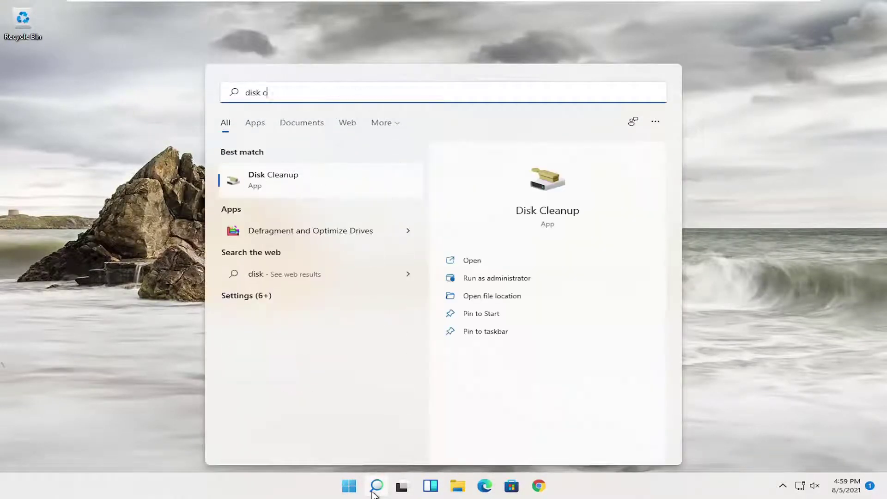
pyautogui.click(298, 181)
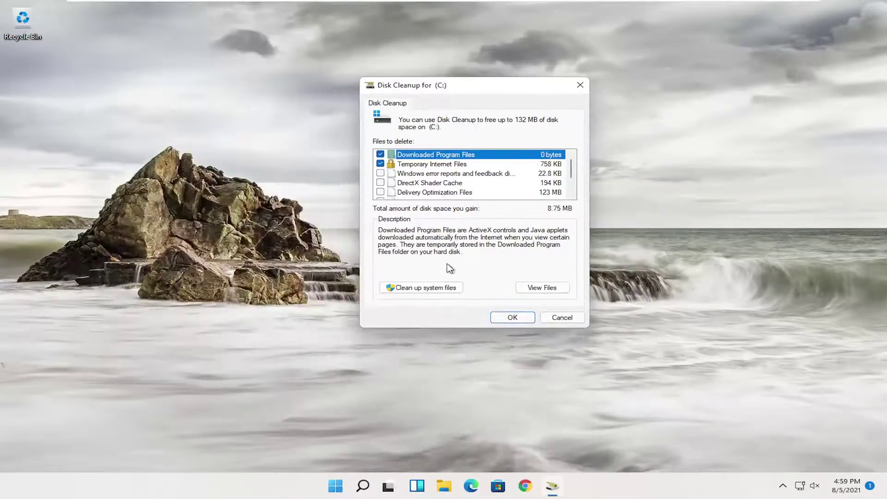
pyautogui.click(421, 291)
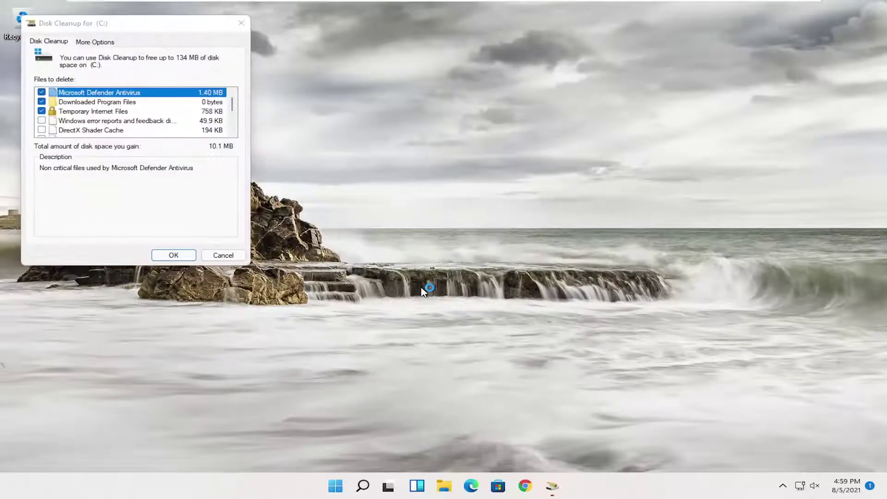
# Move the Disk Cleanup window towards the screen's centre and permanently delete the preselected files on C:
pyautogui.moveTo(174, 17); pyautogui.dragTo(507, 76)
pyautogui.click(518, 314)
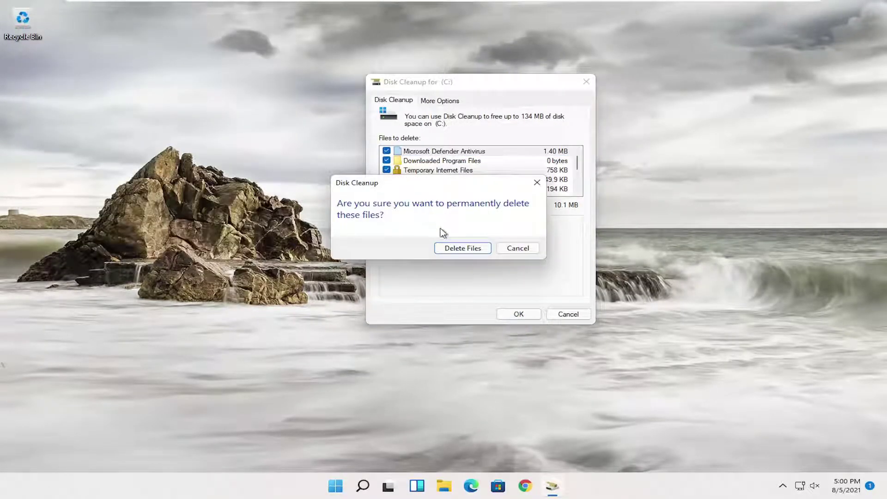
pyautogui.click(453, 249)
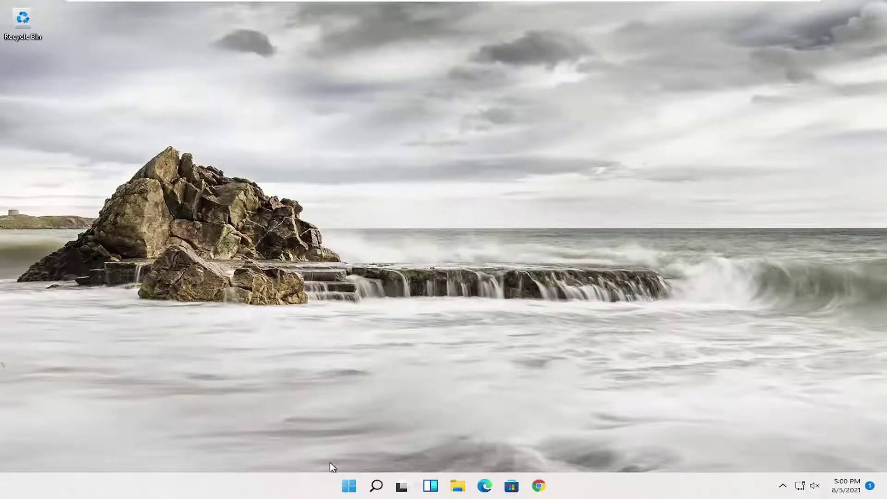
# Search Windows for "defrag" and open Defragment and Optimize Drives
pyautogui.click(376, 484)
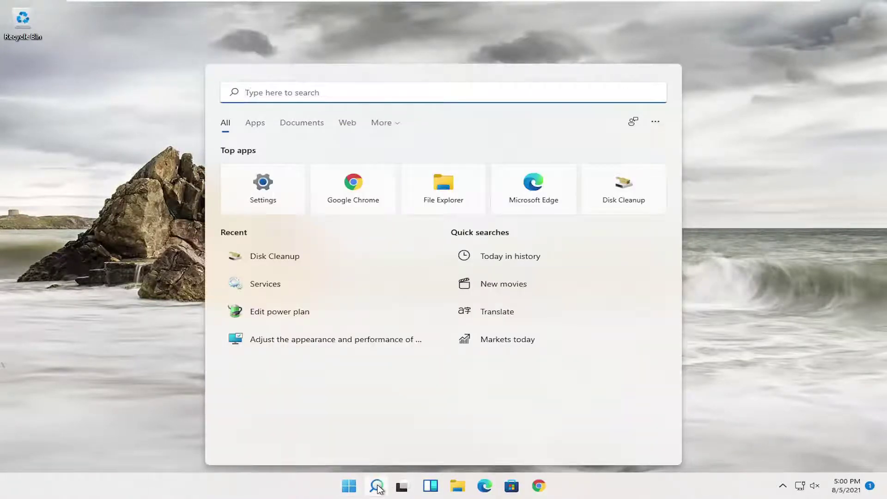
pyautogui.write('defrag')
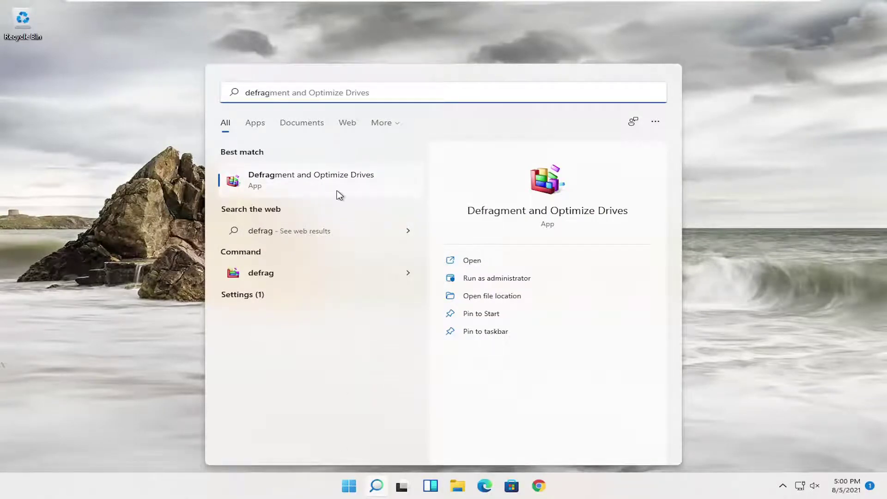
pyautogui.click(362, 178)
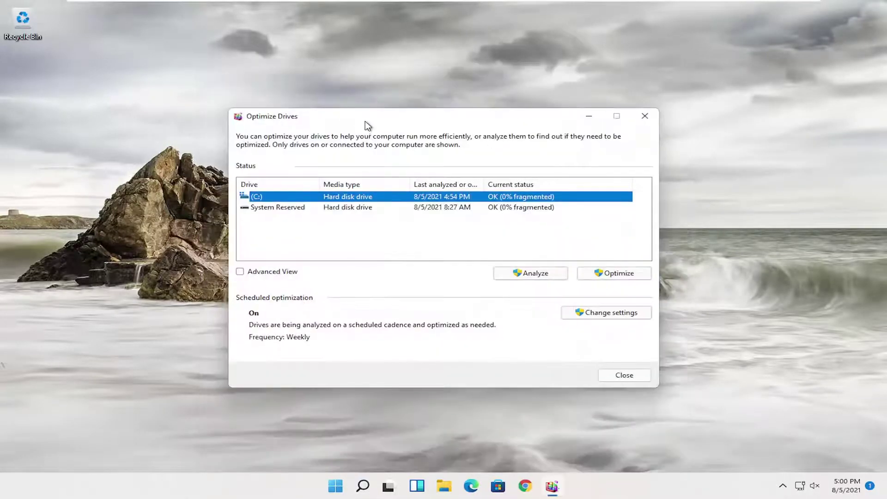
# Optimize drive C: in Optimize Drives, then close the window
pyautogui.moveTo(365, 121); pyautogui.dragTo(353, 99)
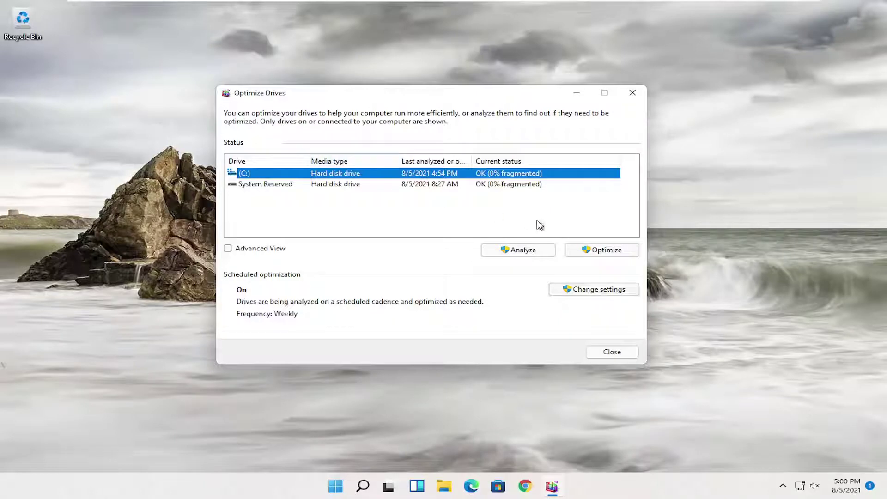
pyautogui.click(603, 251)
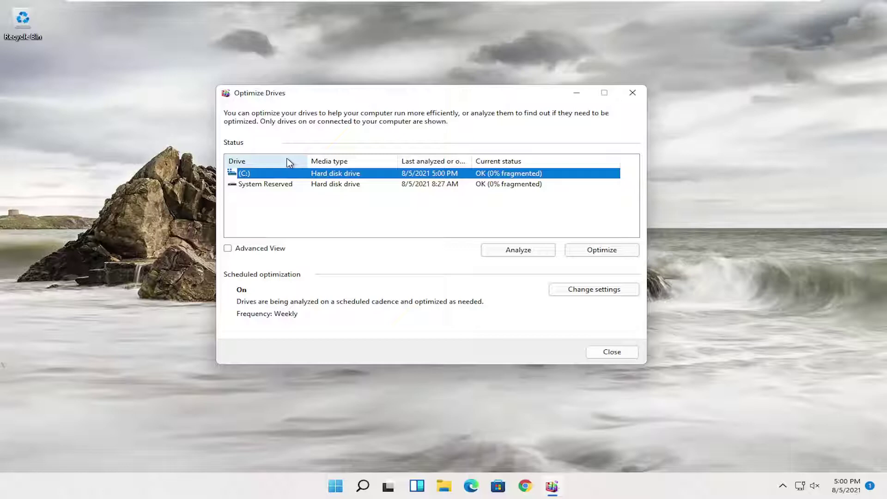
pyautogui.click(633, 94)
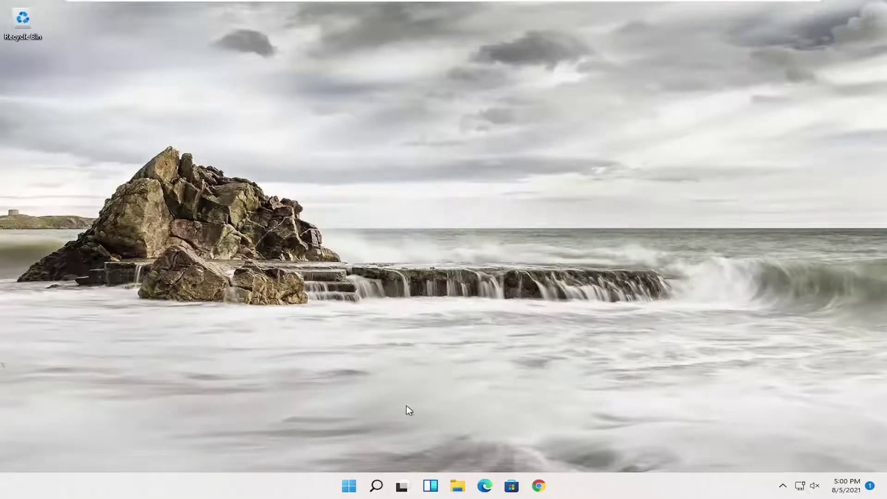
# Search Windows for "adjust", open Adjust the appearance and performance of Windows, and move the dialog towards the screen's centre
pyautogui.click(376, 487)
pyautogui.write('adjust')
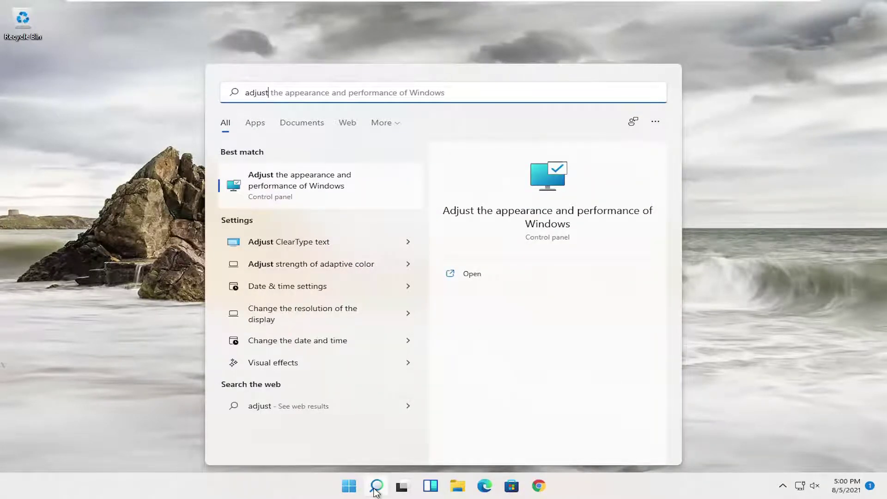
pyautogui.click(314, 188)
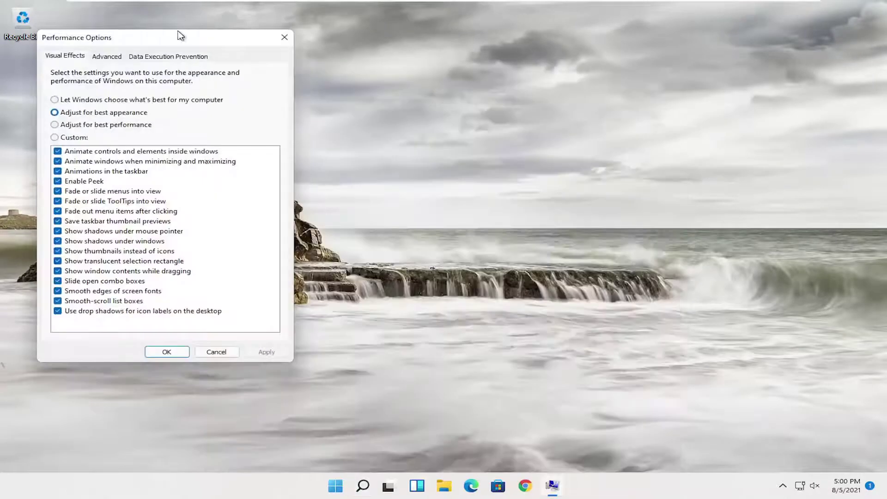
pyautogui.moveTo(180, 36); pyautogui.dragTo(361, 43)
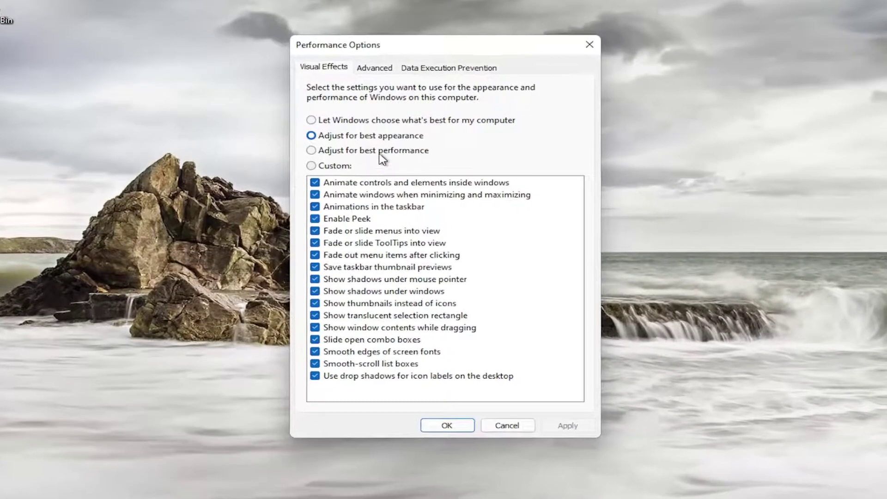
# Set the visual effects to Adjust for best performance and apply the change
pyautogui.click(380, 152)
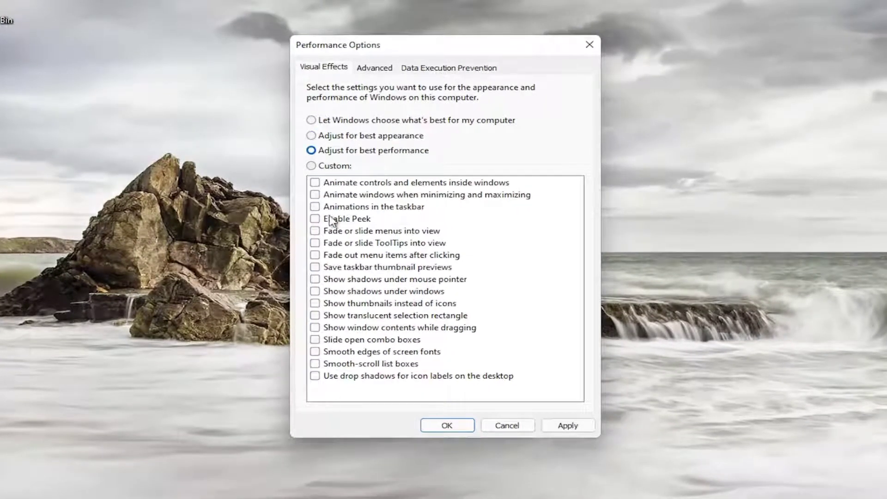
pyautogui.click(560, 428)
pyautogui.moveTo(442, 49); pyautogui.dragTo(462, 54)
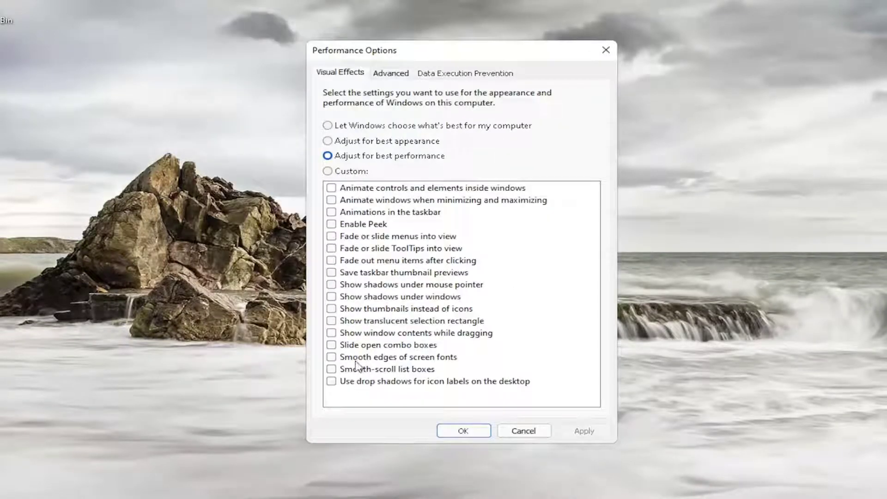
# Switch the visual effects to Custom, enable Save taskbar thumbnail previews and Slide open combo boxes, and apply
pyautogui.click(336, 172)
pyautogui.click(344, 274)
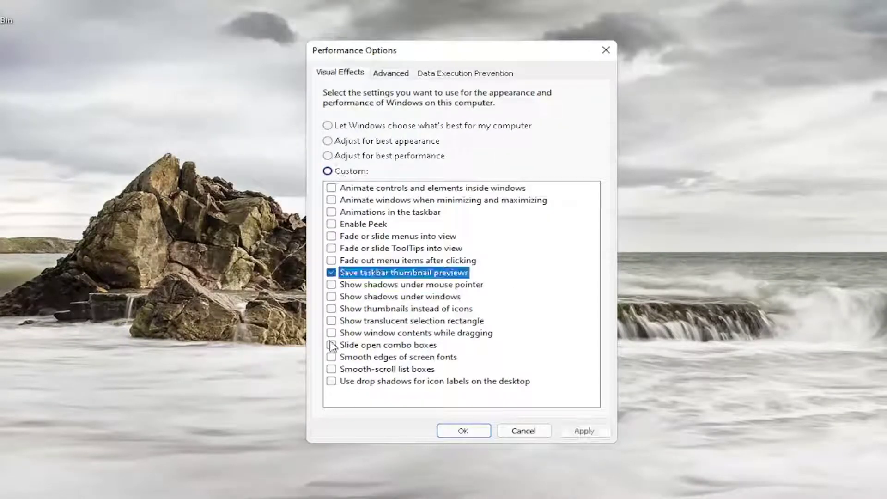
pyautogui.click(332, 345)
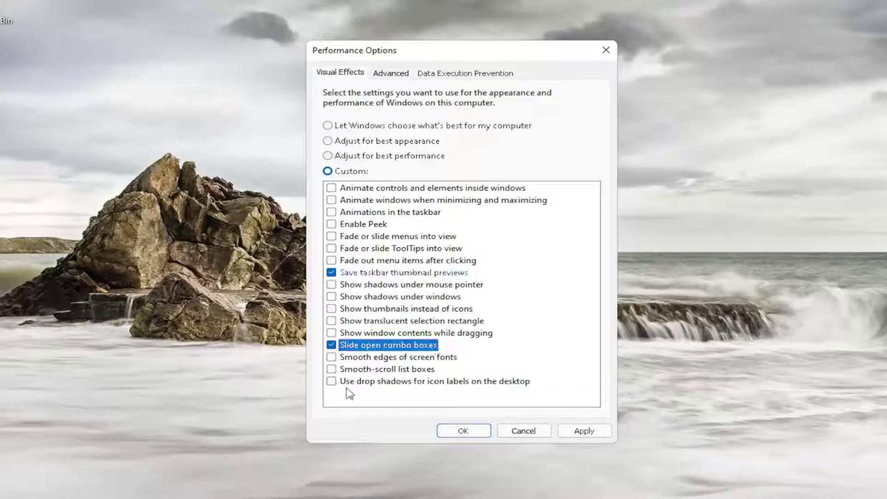
pyautogui.click(567, 434)
pyautogui.moveTo(440, 51); pyautogui.dragTo(489, 34)
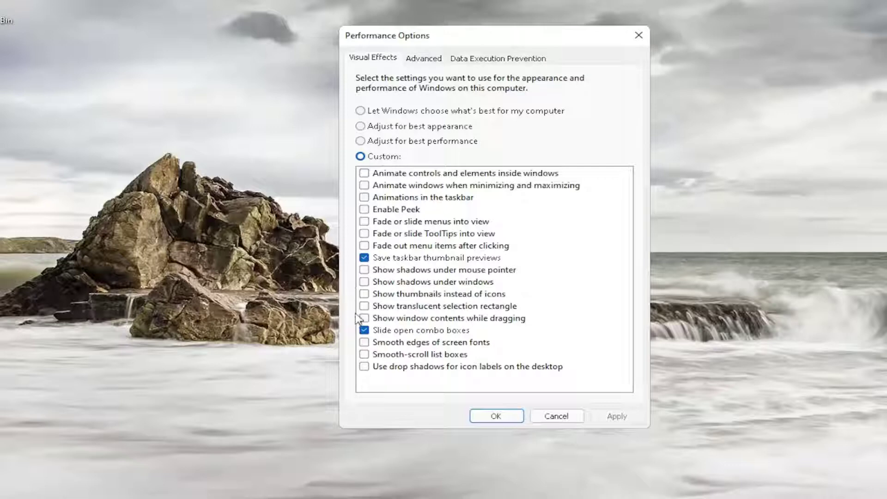
# Disable Slide open combo boxes and Save taskbar thumbnail previews, apply the change and close Performance Options
pyautogui.click(365, 331)
pyautogui.click(365, 259)
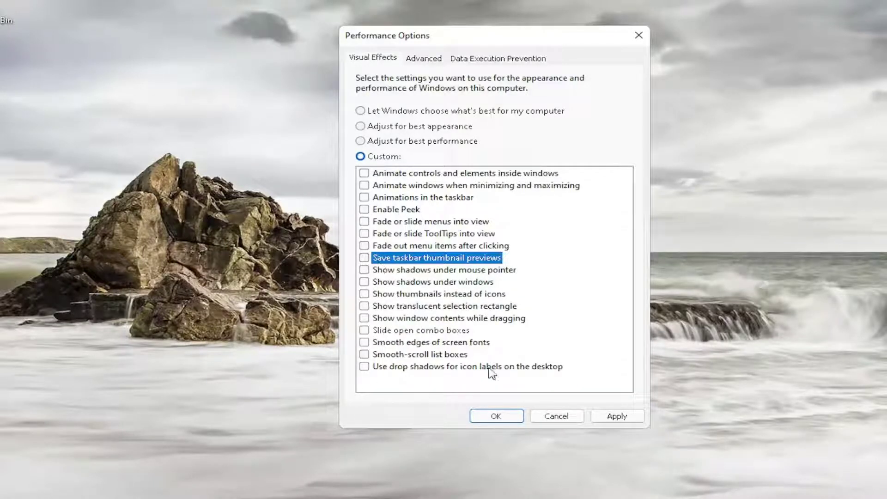
pyautogui.click(624, 418)
pyautogui.click(490, 418)
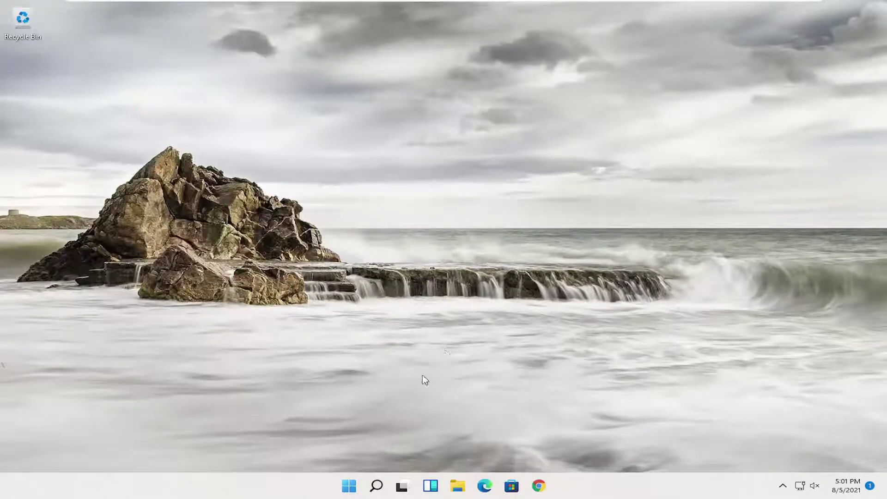
# Search Windows for "cmd", run Command Prompt as administrator and allow it to make changes to the device
pyautogui.click(376, 486)
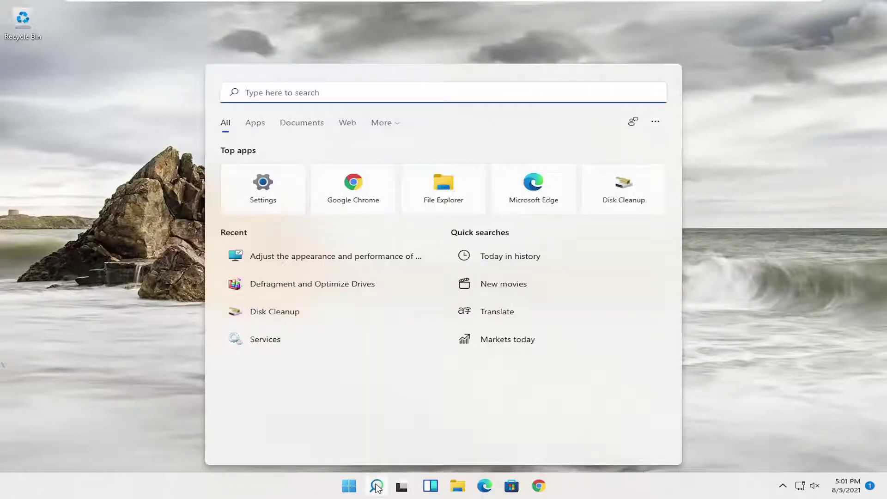
pyautogui.write('cmd')
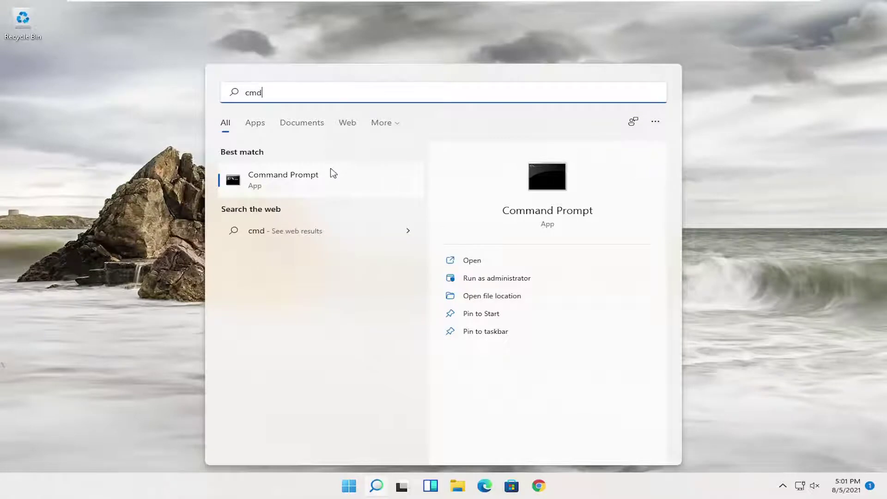
pyautogui.rightClick(284, 185)
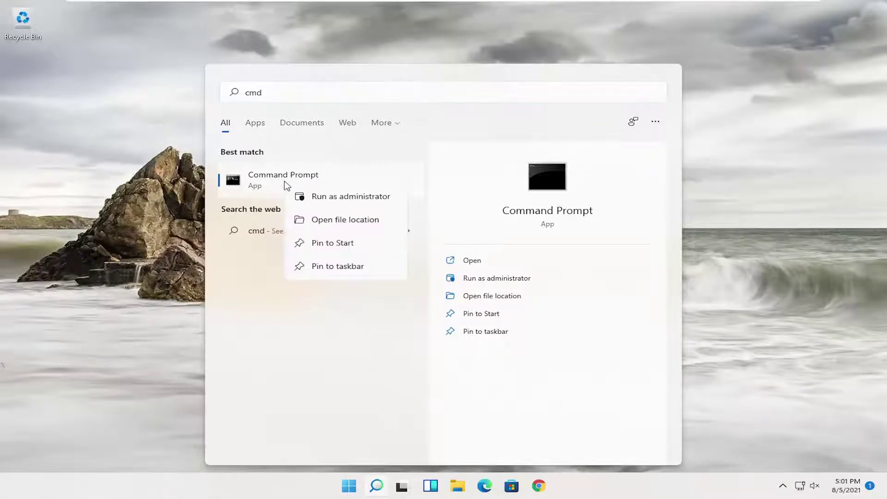
pyautogui.click(346, 199)
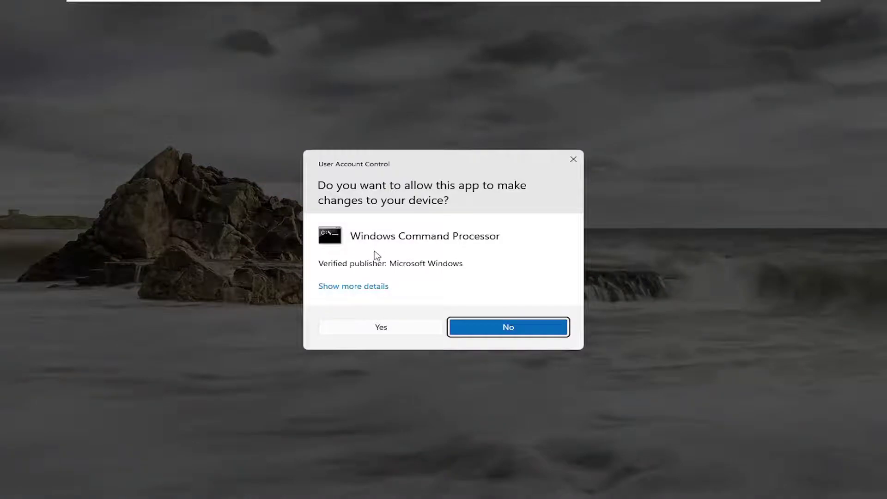
pyautogui.click(382, 329)
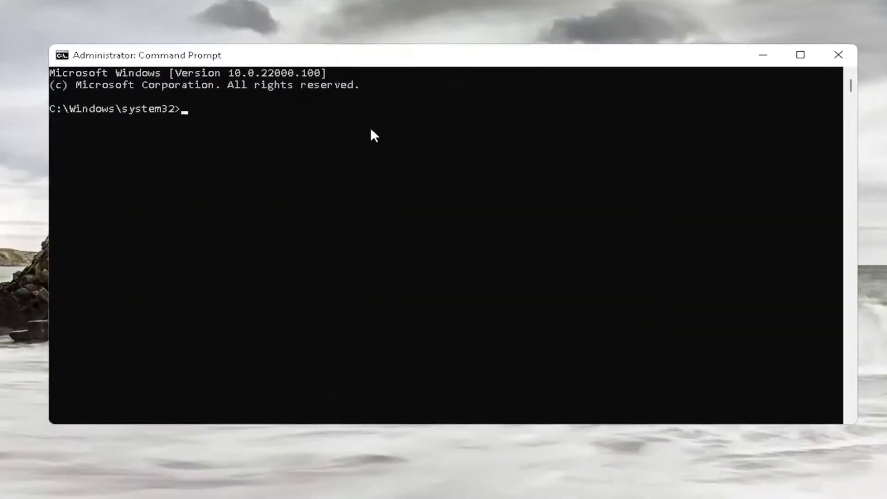
# Run sfc /scannow to check the system files, and close Command Prompt once the scan is complete
pyautogui.write('sfc /scannow')
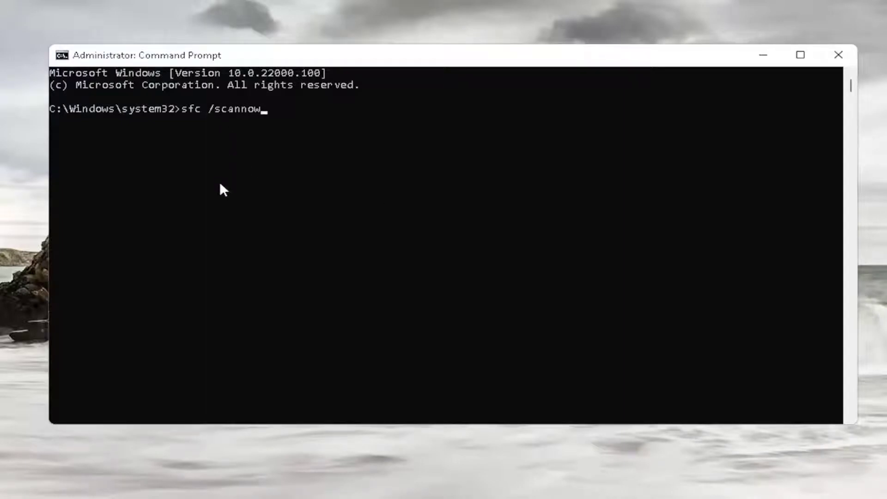
pyautogui.press('Return')
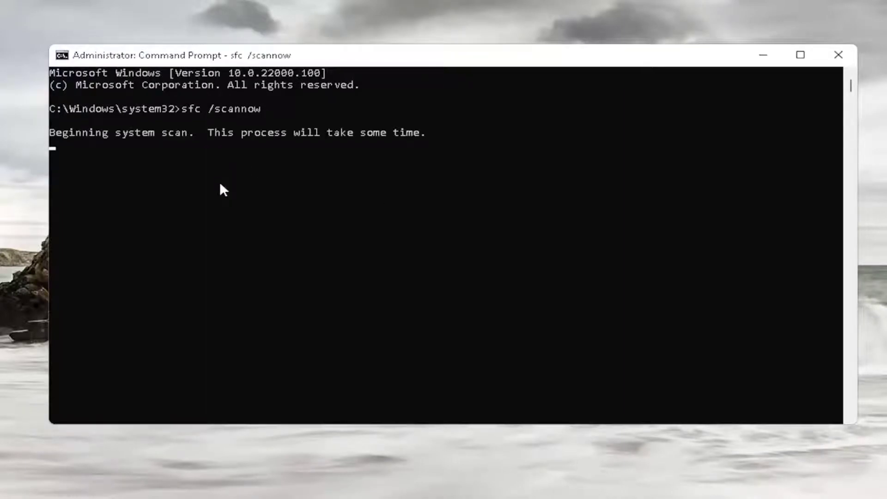
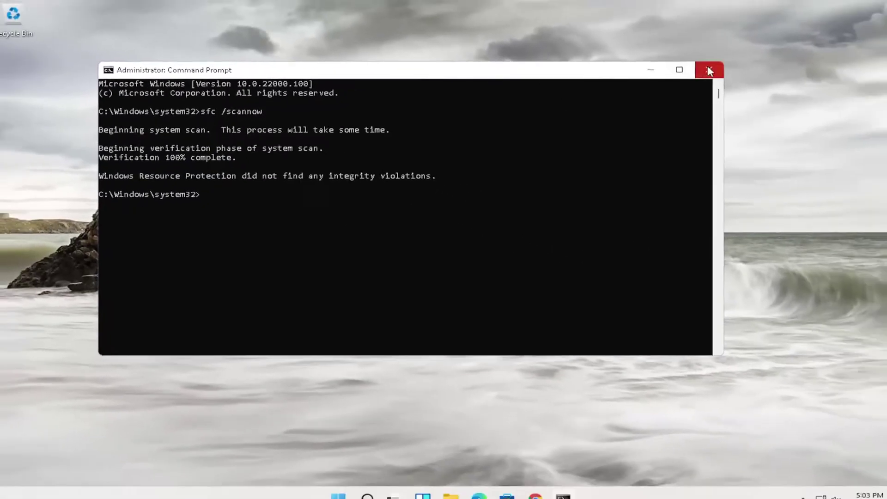
pyautogui.click(759, 64)
# Restart the computer
pyautogui.rightClick(349, 485)
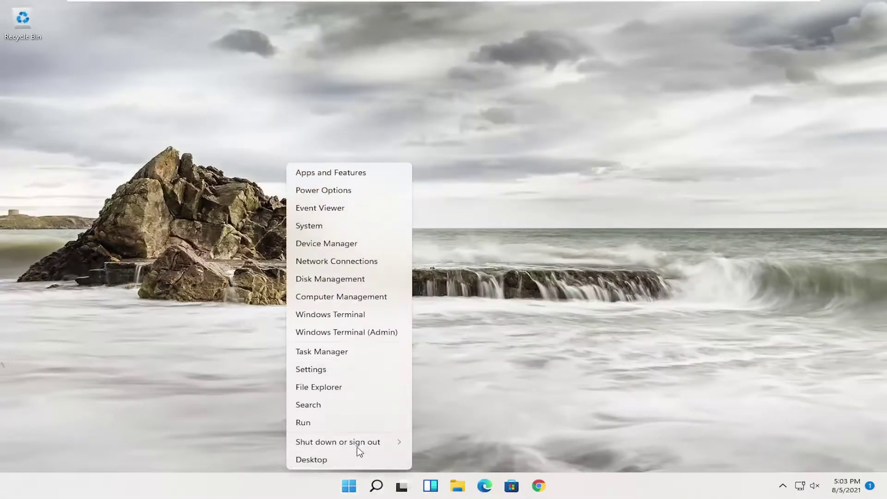
pyautogui.moveTo(356, 442)
pyautogui.click(449, 465)
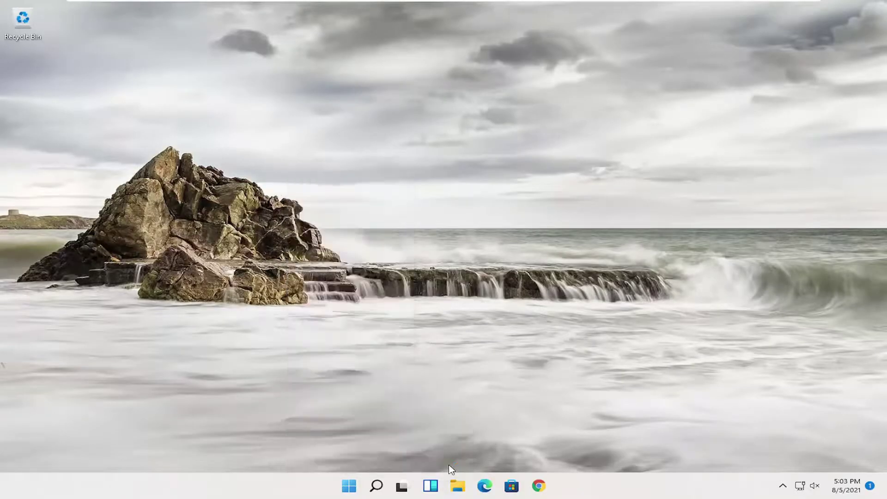